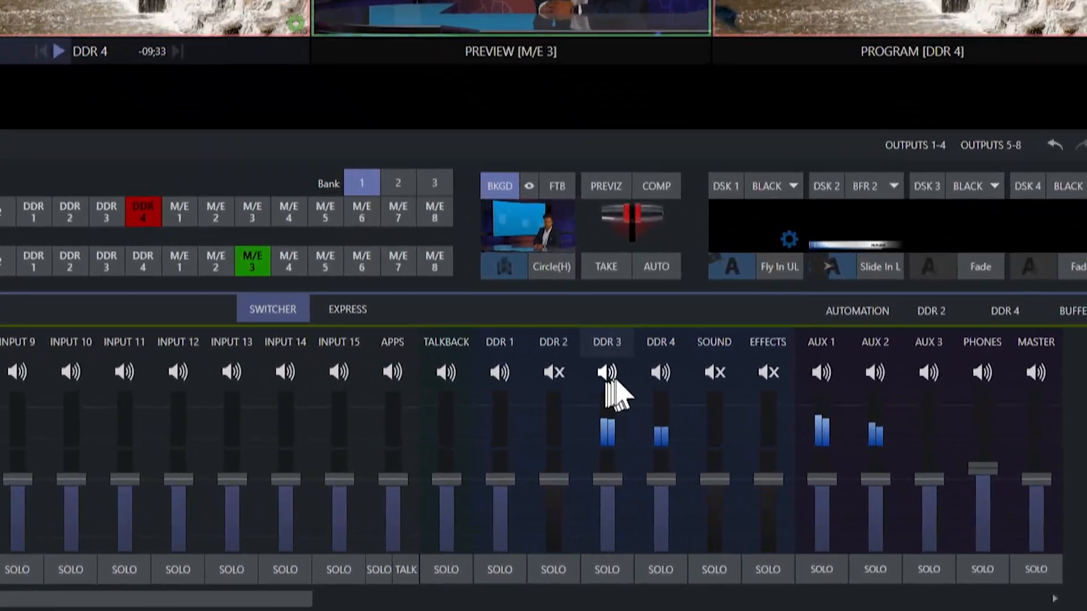
Check the audio routing matrices of the DDR 3 and DDR 4 mixer channels
mouse_move(785, 431)
mouse_move(600, 339)
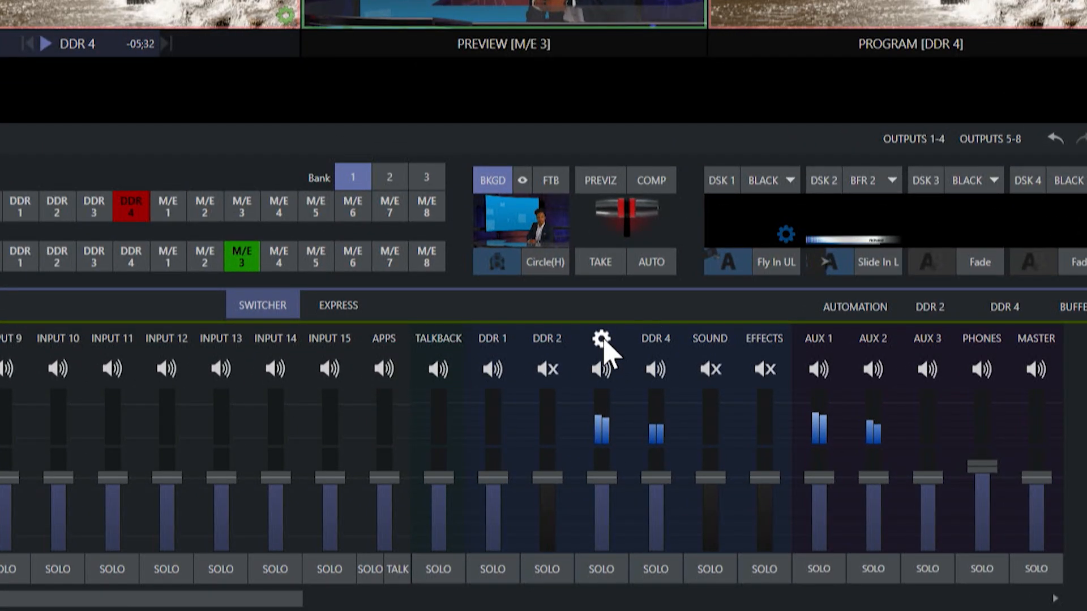
left_click(601, 338)
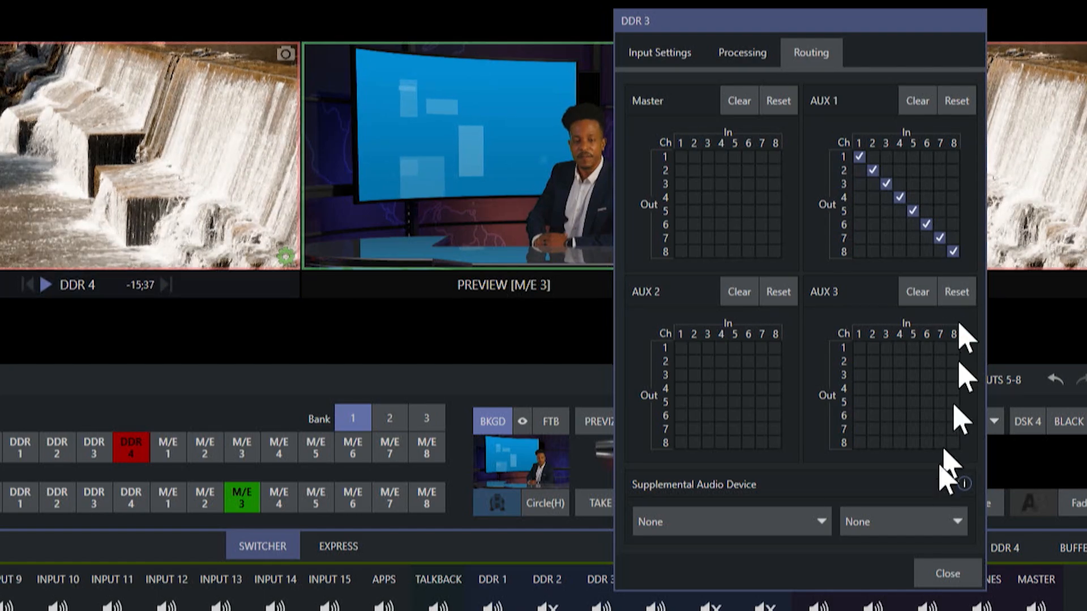
left_click(947, 573)
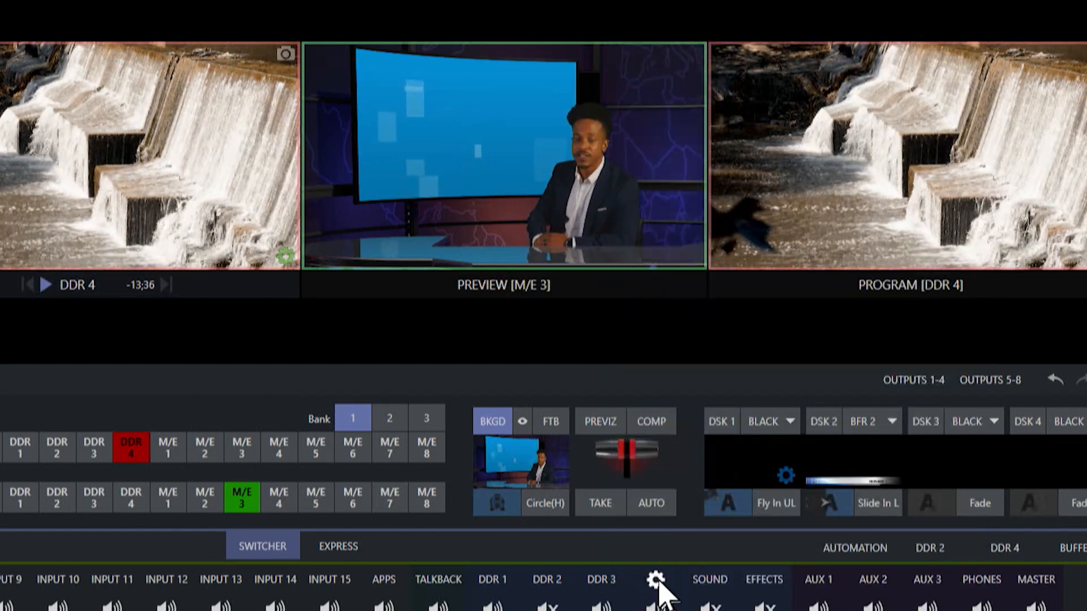
left_click(655, 568)
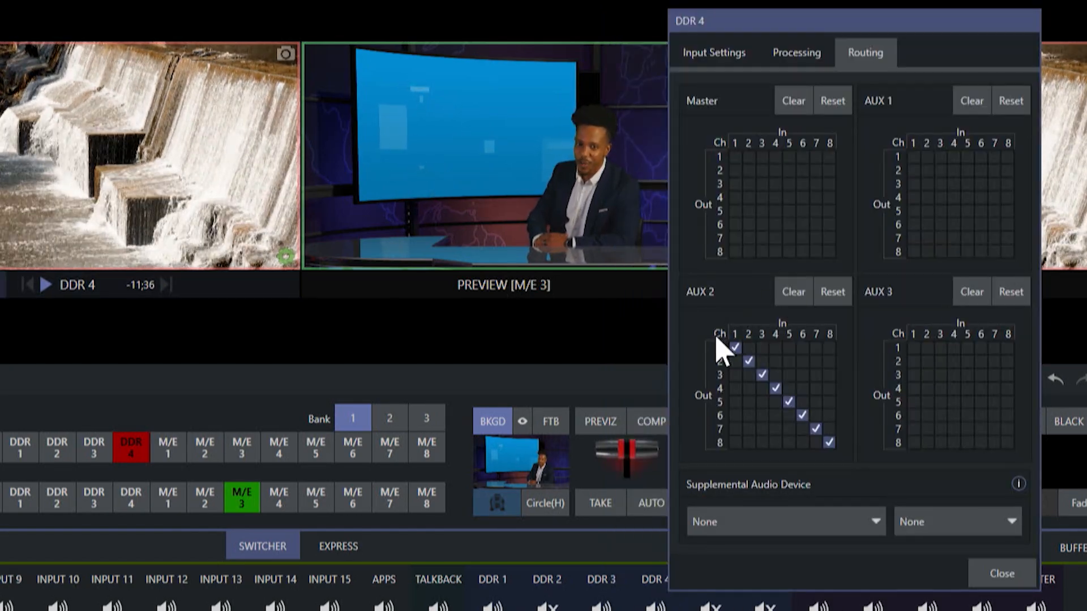
left_click(999, 573)
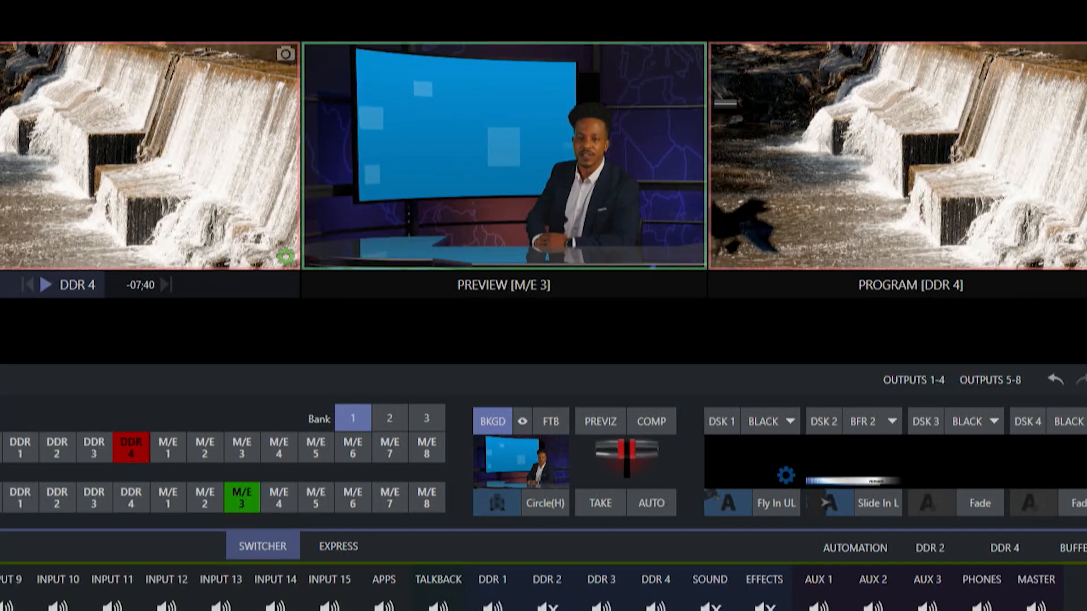
Review the video and audio source assignments of the MIX outputs in the output setup
left_click(507, 5)
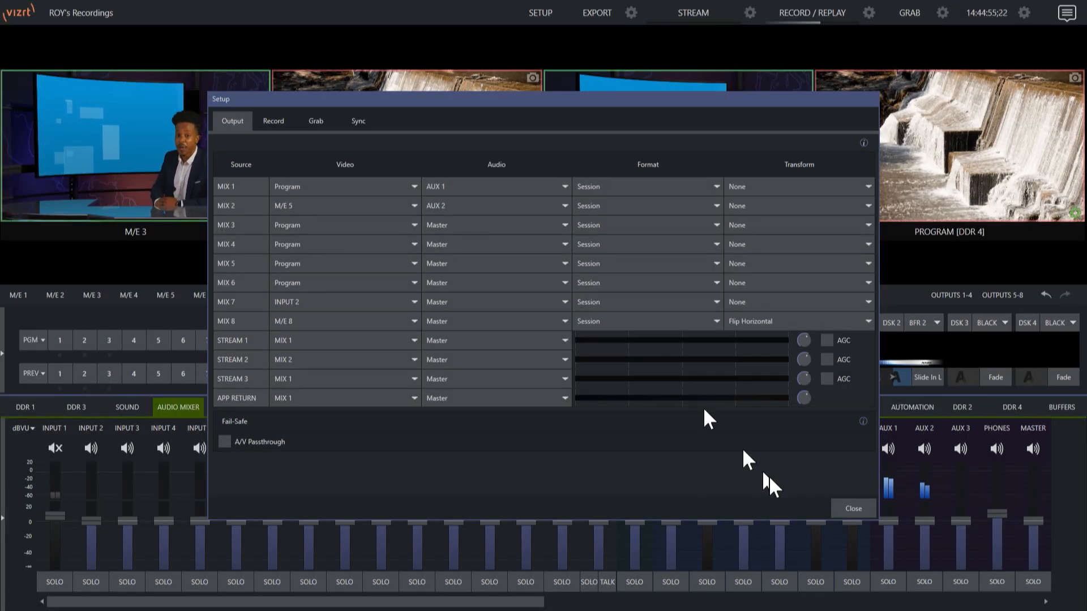
left_click(852, 508)
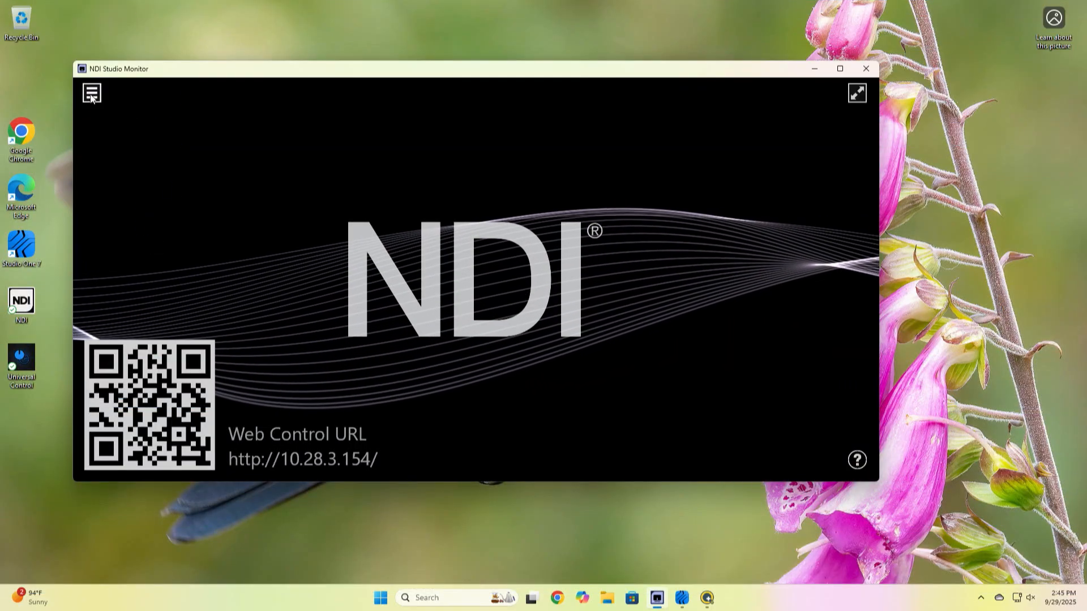
Switch to NDI Studio Monitor, select the STUDIO-VCAUDIO In 1 source, and open its web configuration page
left_click(91, 95)
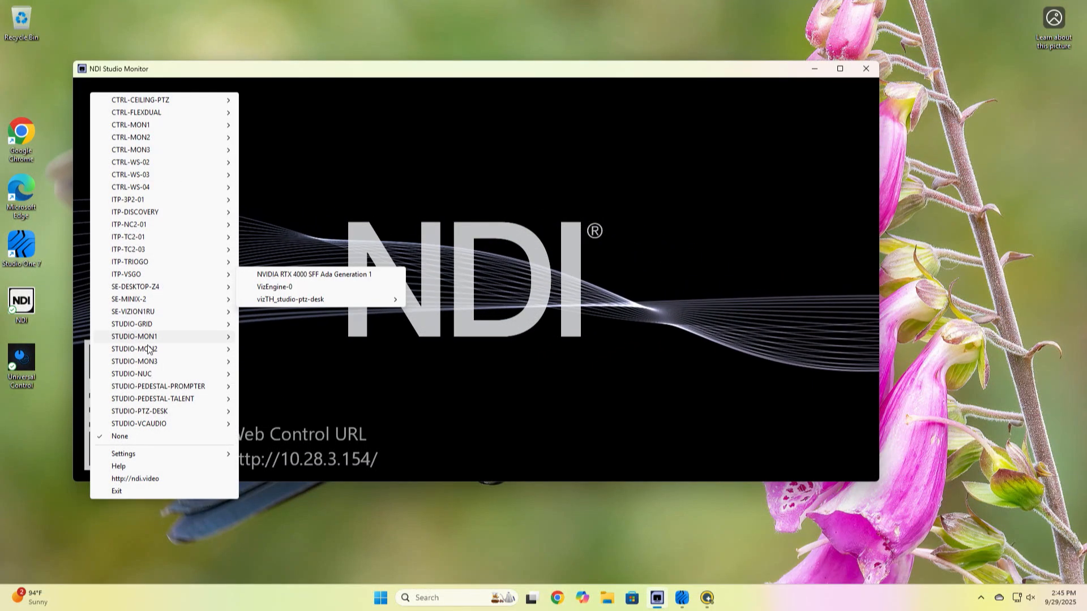
mouse_move(167, 424)
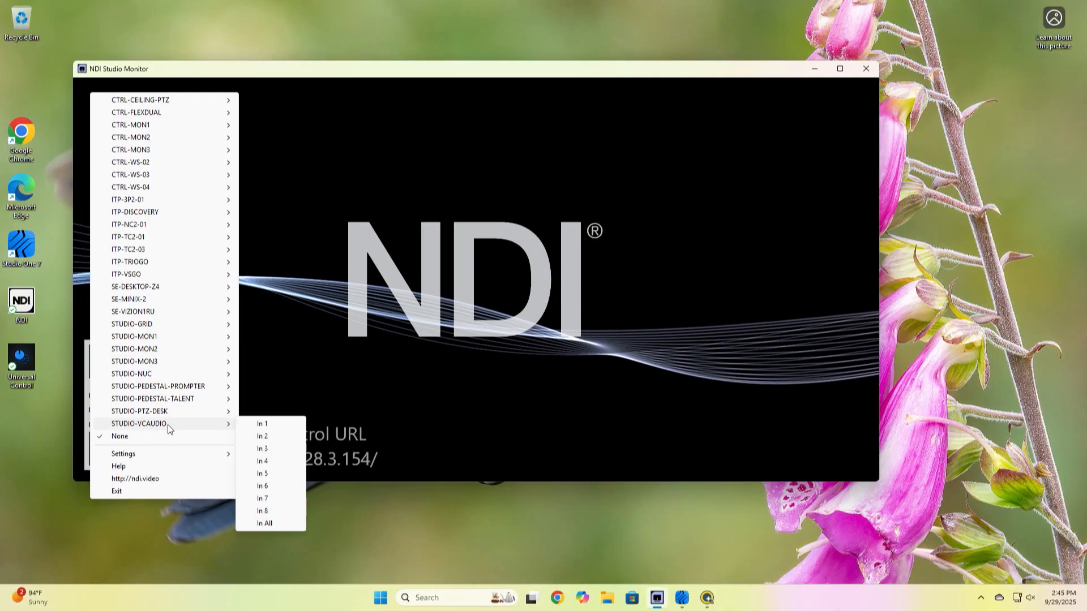
left_click(270, 423)
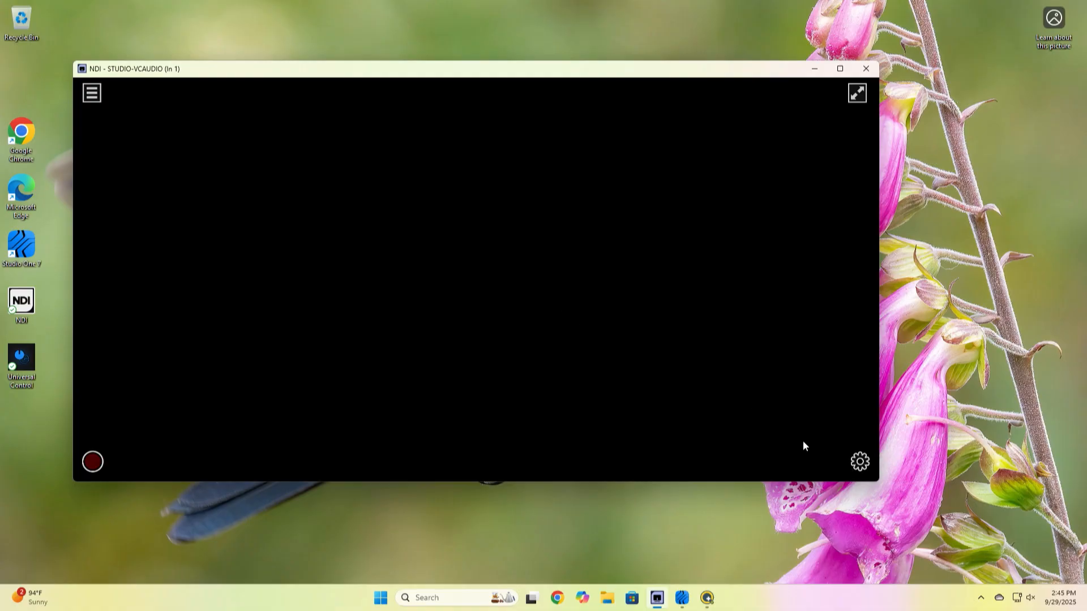
left_click(858, 463)
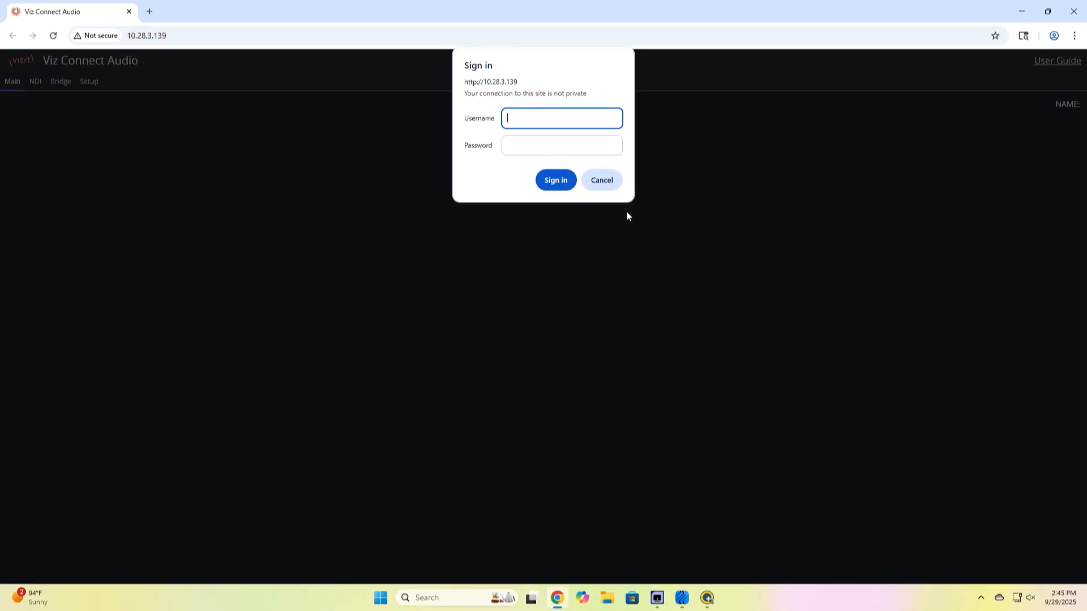
Sign in to the Viz Connect Audio page with the username admin and the account password
type("admin")
key("Tab")
type("admin123")
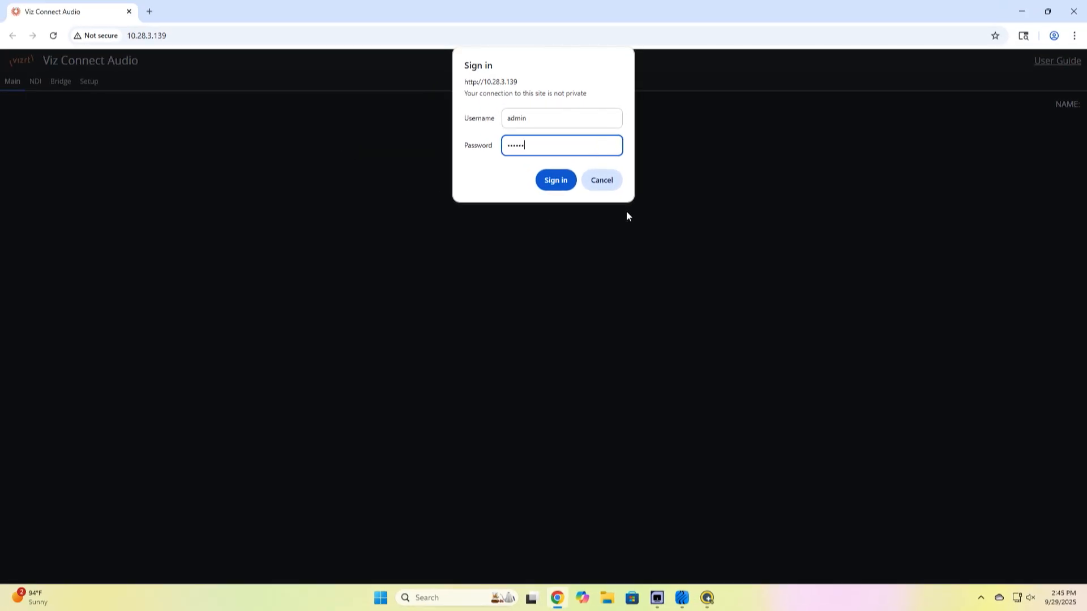
key("Return")
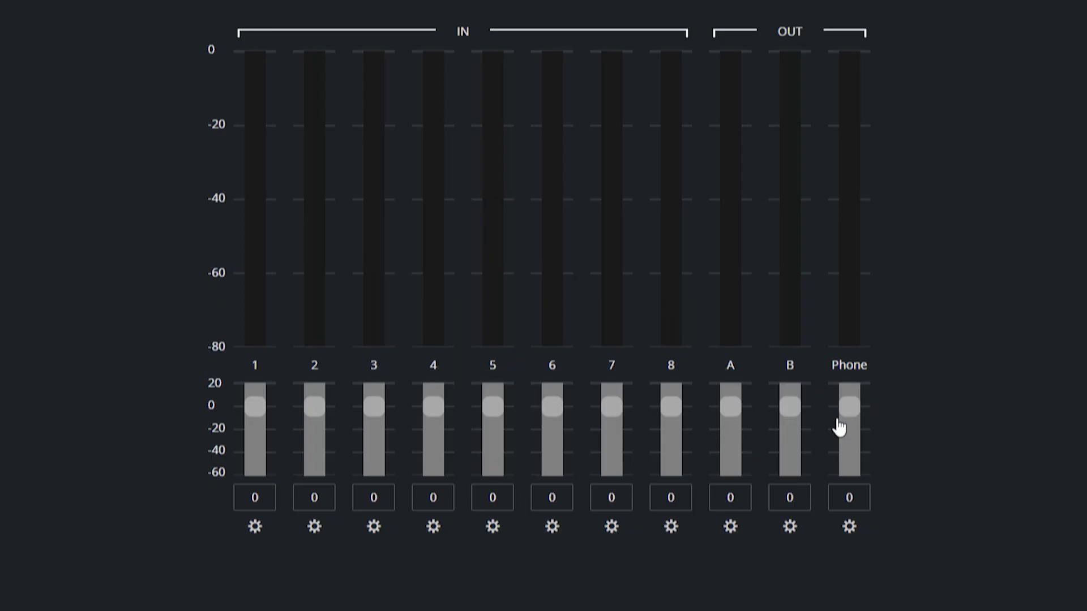
Assign ITP-TC2-01 (MIX 1) as the source of Output A and lower its level to -19
left_click(730, 527)
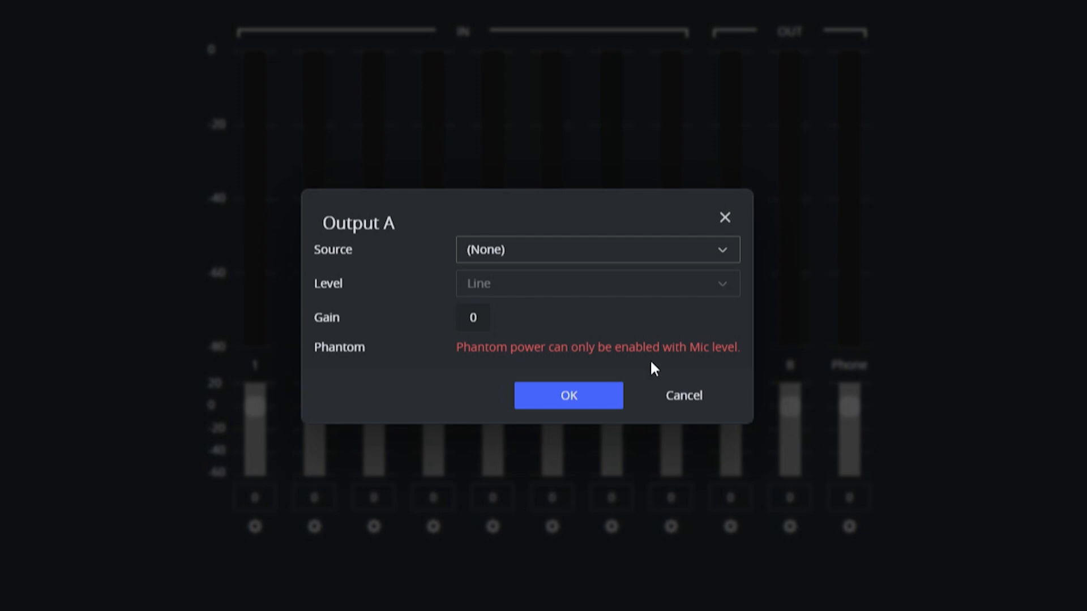
left_click(672, 255)
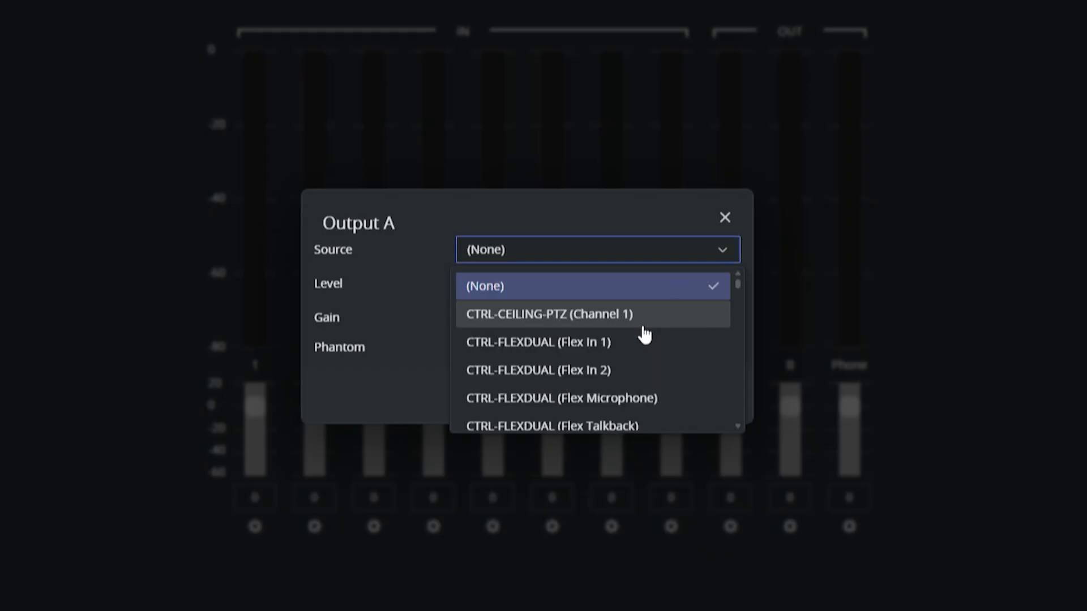
scroll(644, 335, "down", 10)
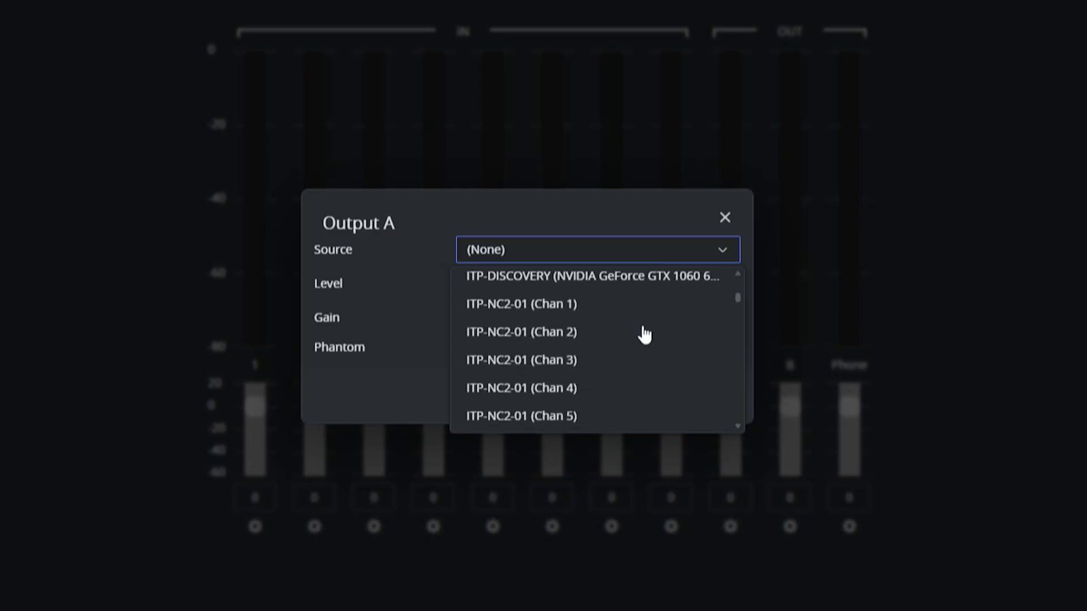
scroll(644, 335, "down", 5)
scroll(644, 335, "down", 10)
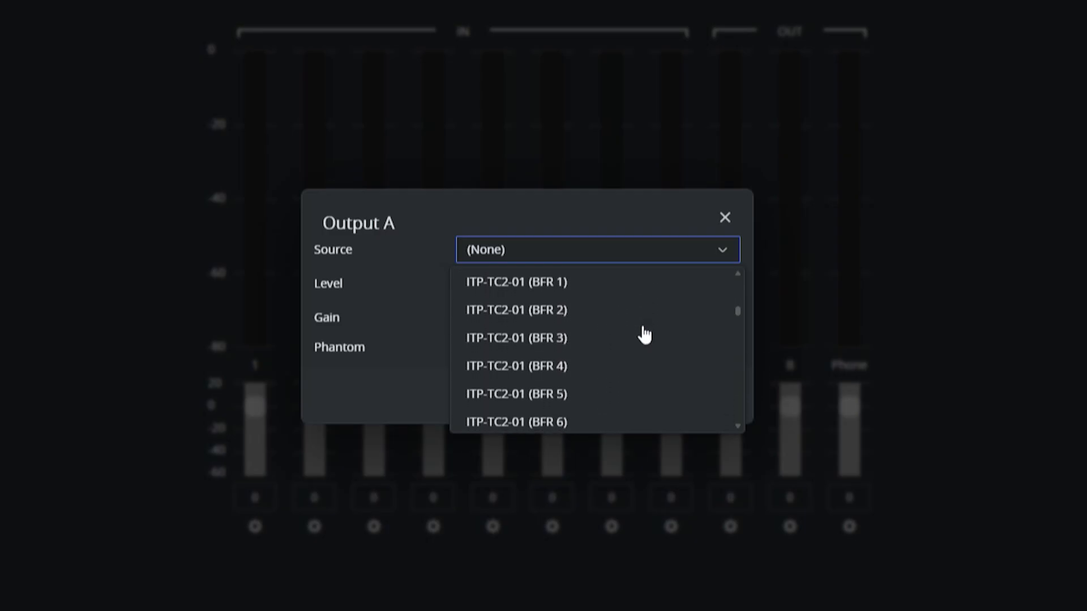
scroll(644, 335, "down", 5)
scroll(644, 335, "down", 10)
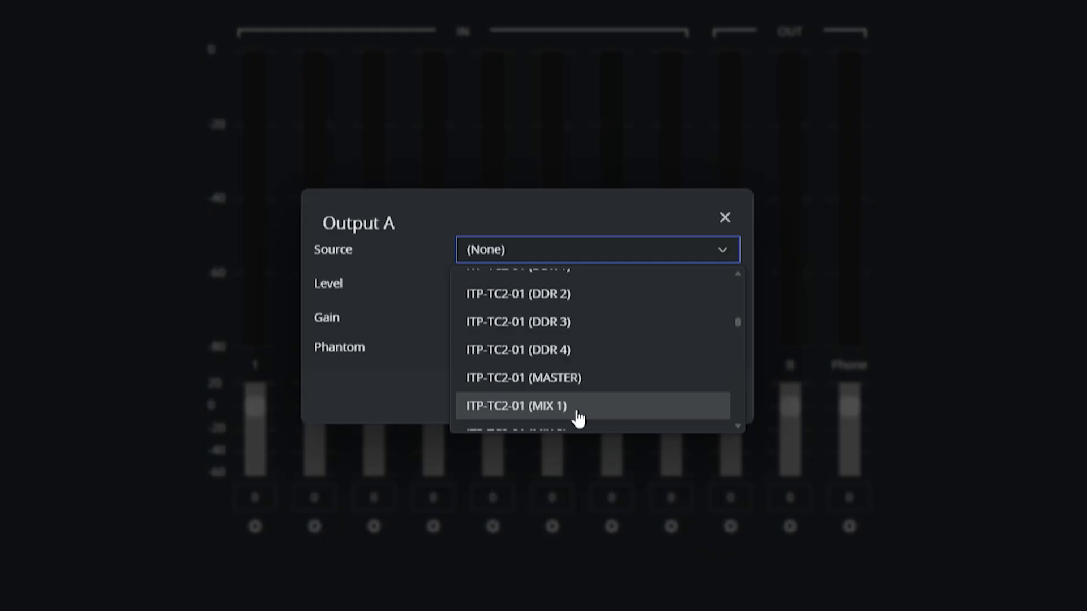
left_click(589, 414)
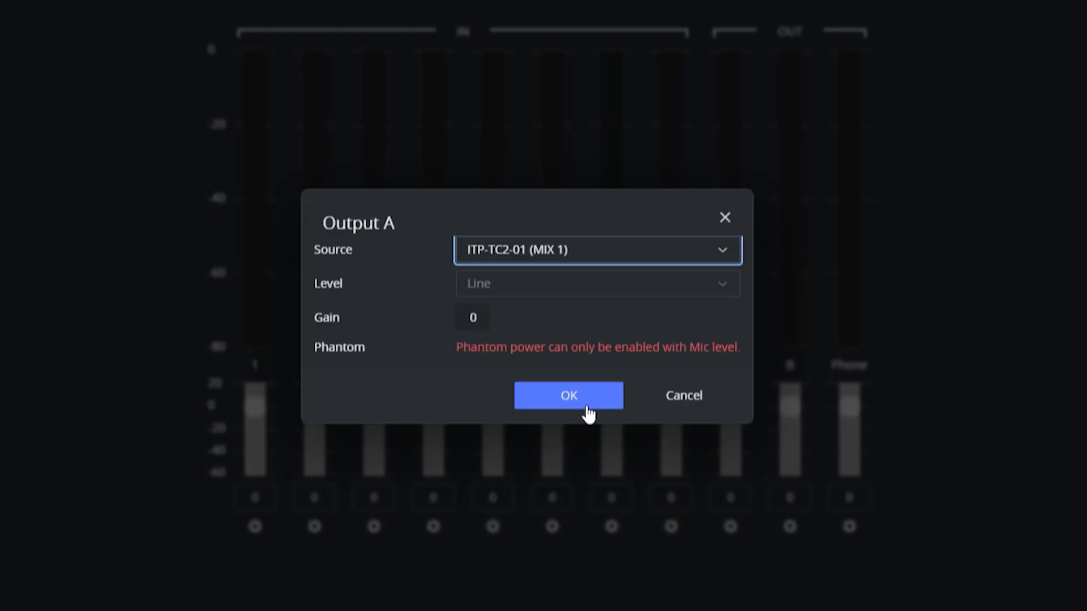
left_click(582, 403)
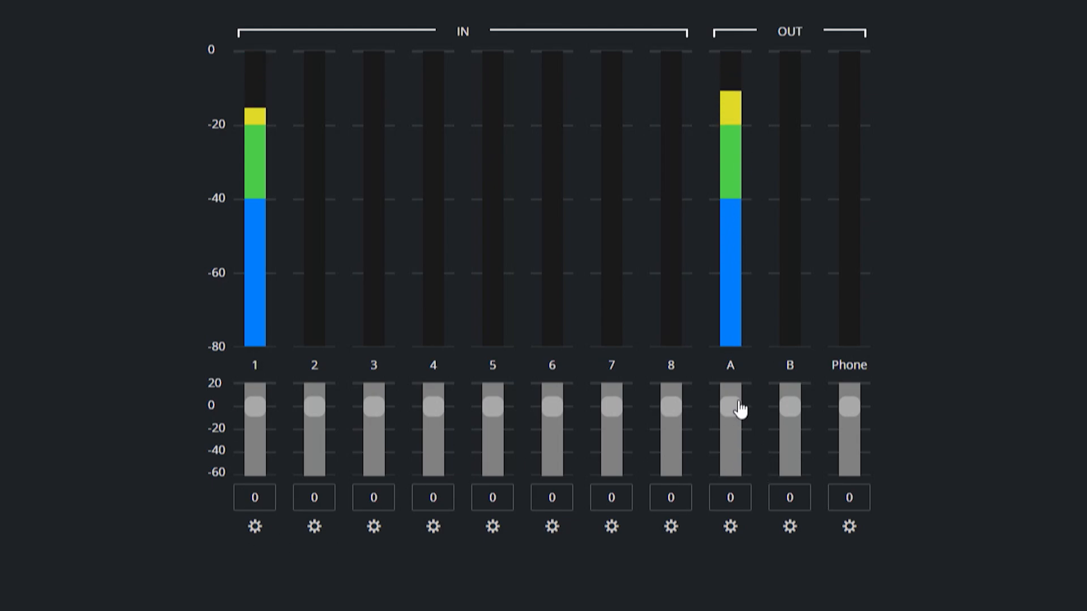
left_click_drag(734, 412, 730, 429)
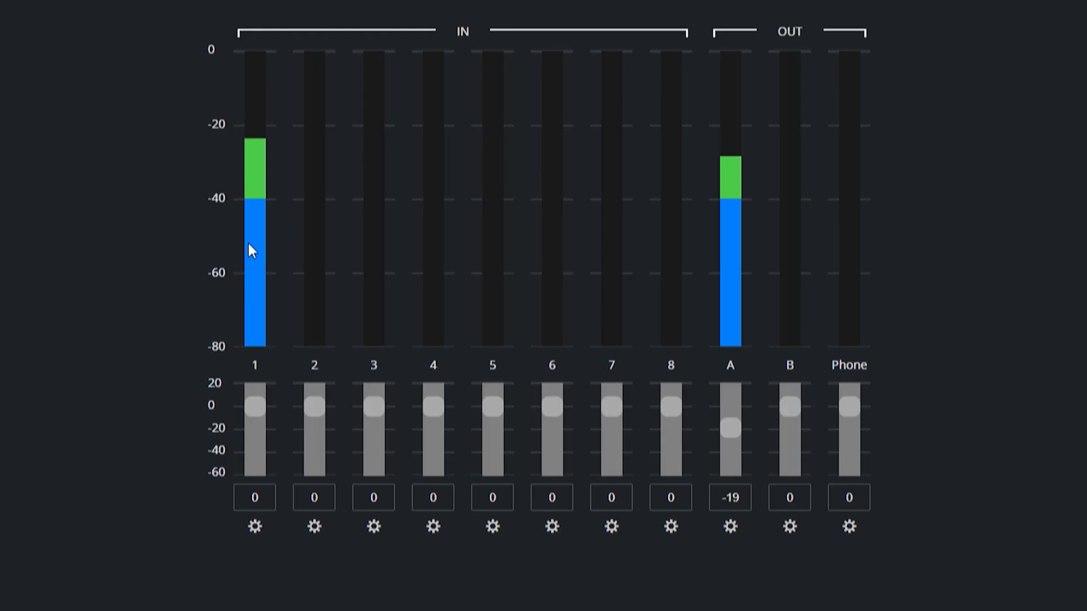
Assign ITP-TC2-01 (DDR 4) as the source of Output B and lower its level to -10
left_click(790, 528)
left_click(591, 249)
scroll(672, 362, "down", 12)
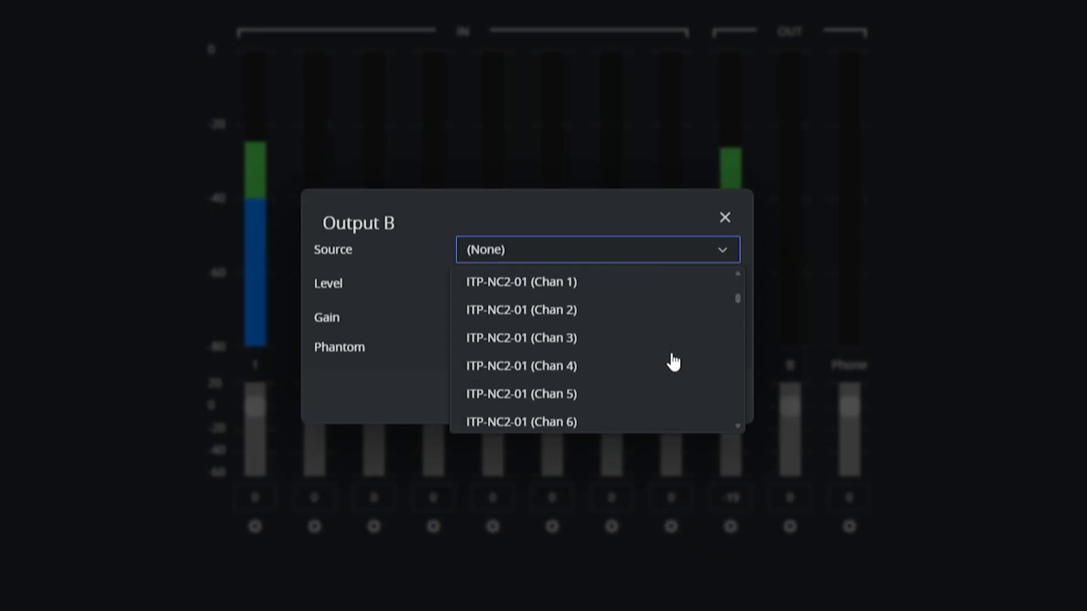
scroll(673, 362, "down", 10)
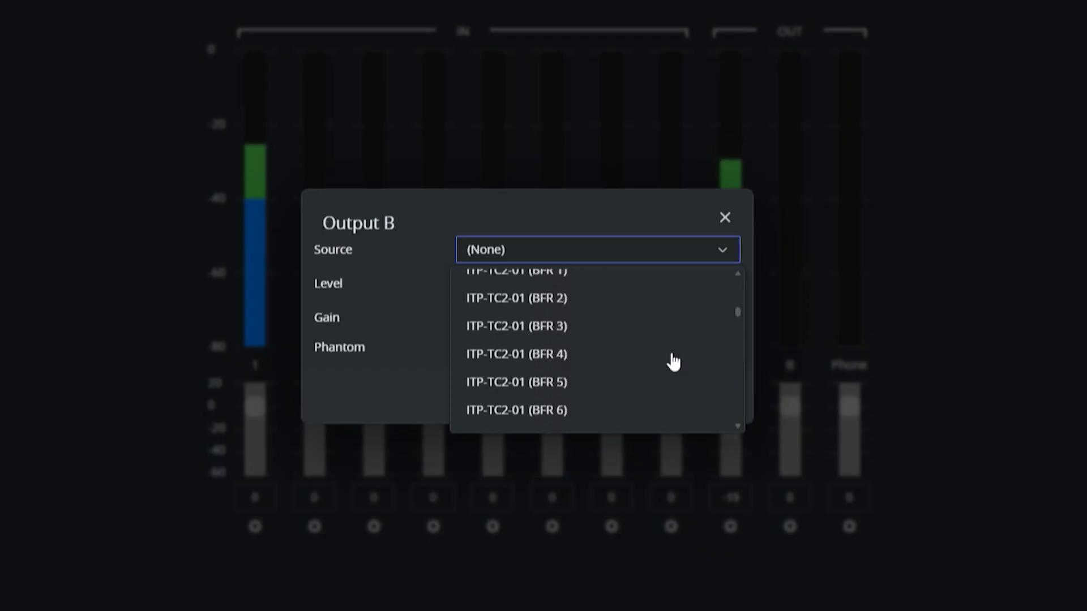
scroll(672, 362, "down", 5)
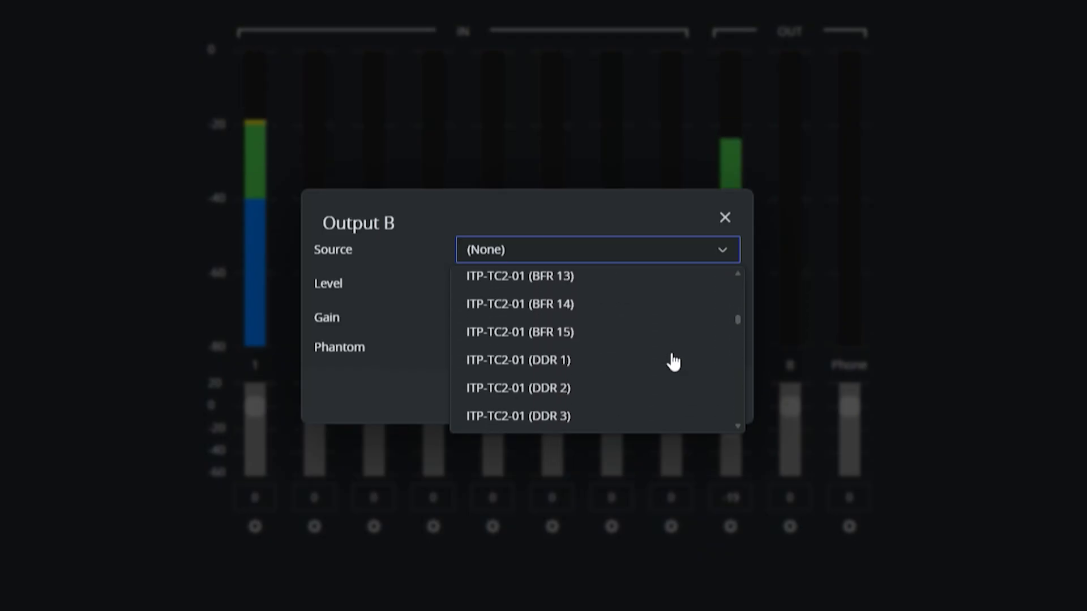
scroll(673, 362, "down", 4)
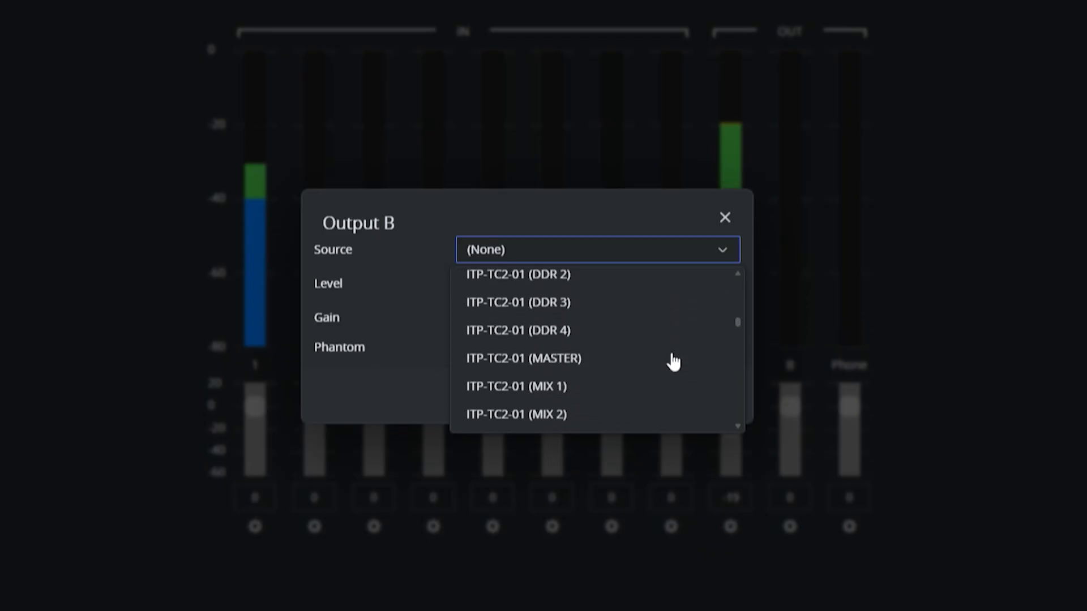
scroll(672, 362, "up", 5)
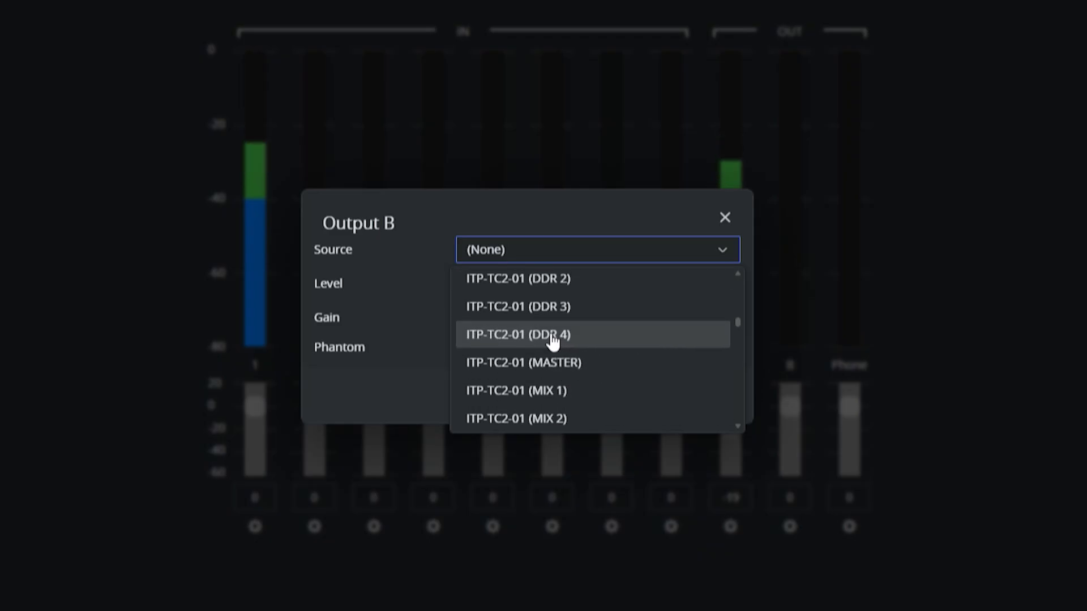
left_click(551, 338)
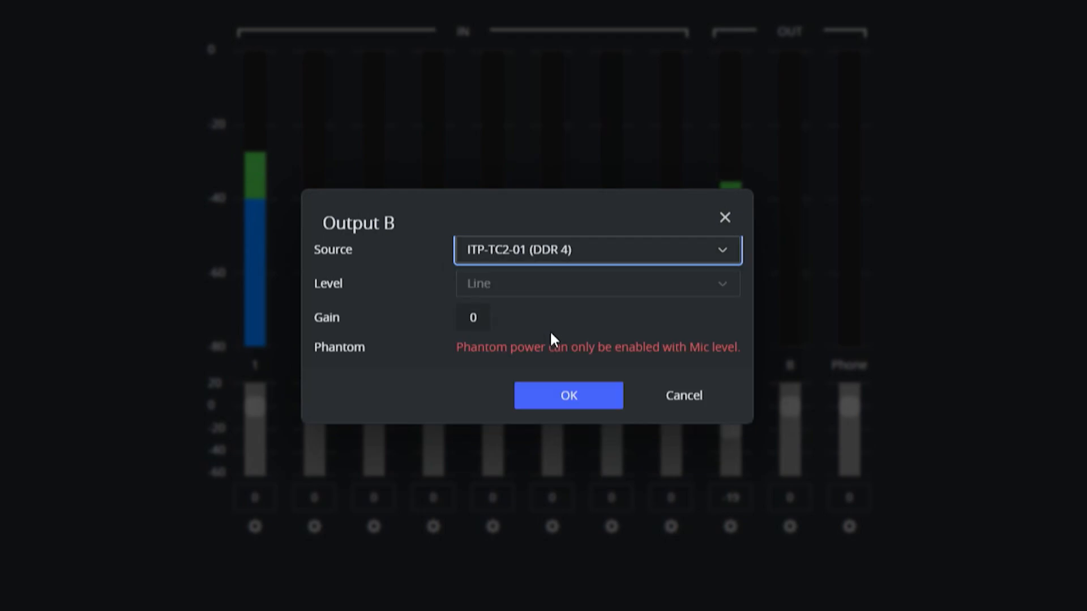
left_click(565, 399)
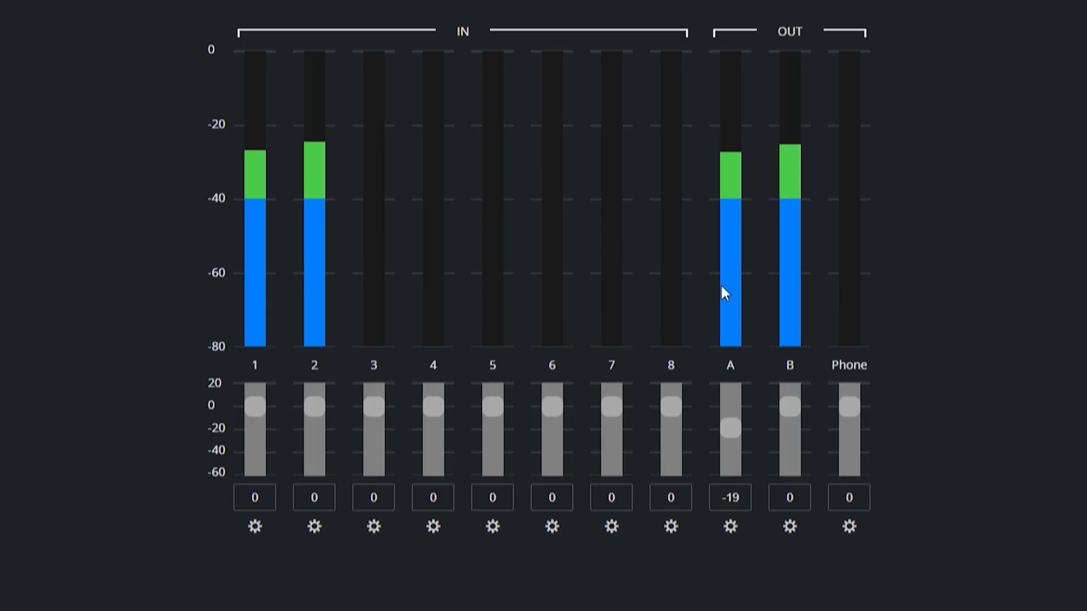
left_click_drag(790, 434, 788, 417)
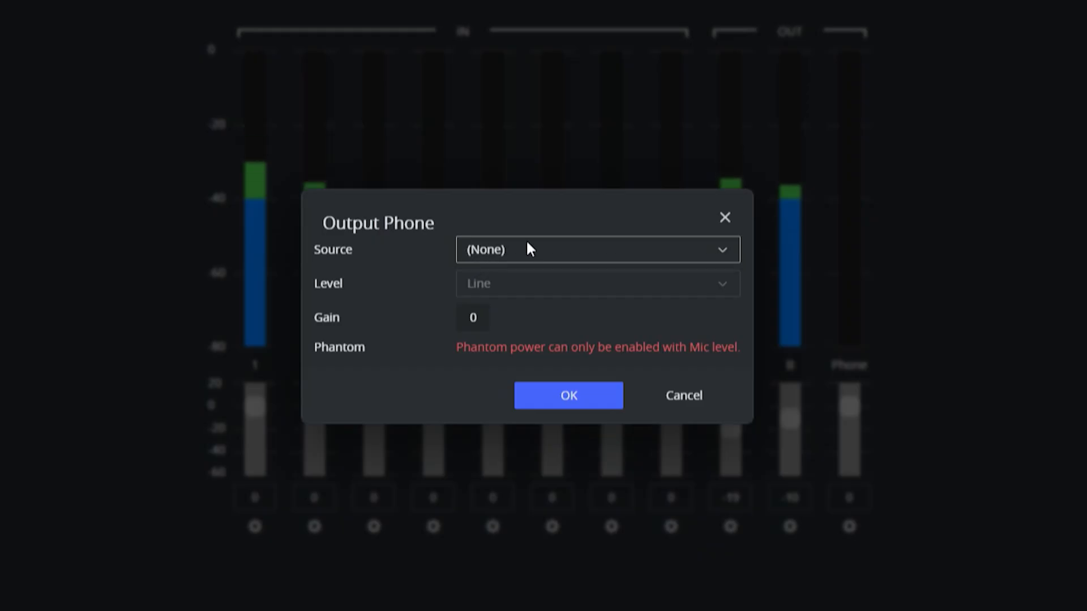
Assign ITP-TC2-01 (MIX 2) as the source of the Phone output
left_click(611, 252)
scroll(608, 380, "down", 15)
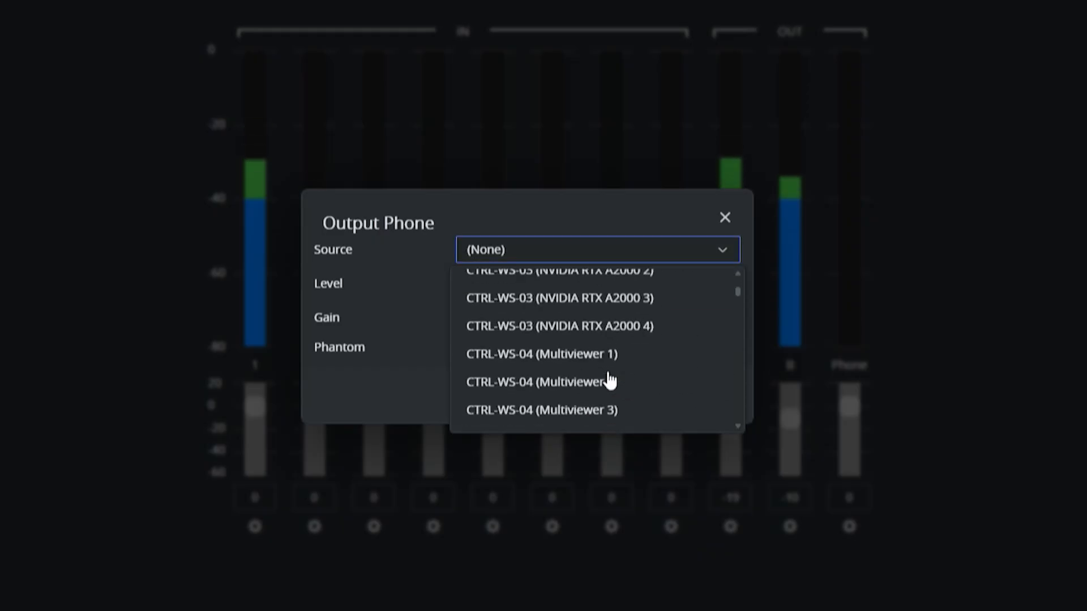
scroll(609, 380, "down", 10)
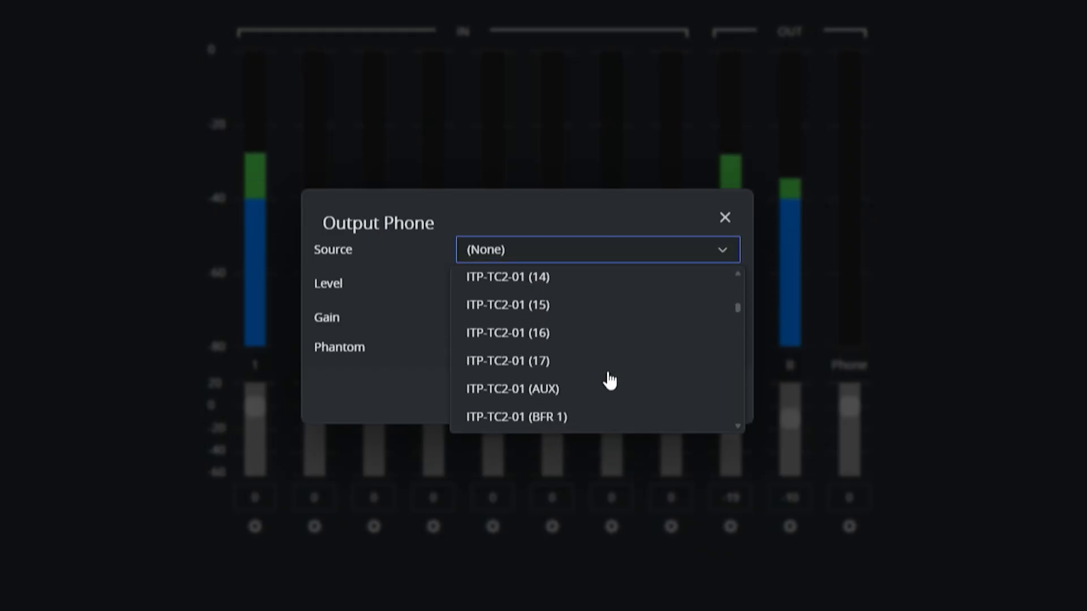
scroll(609, 380, "down", 8)
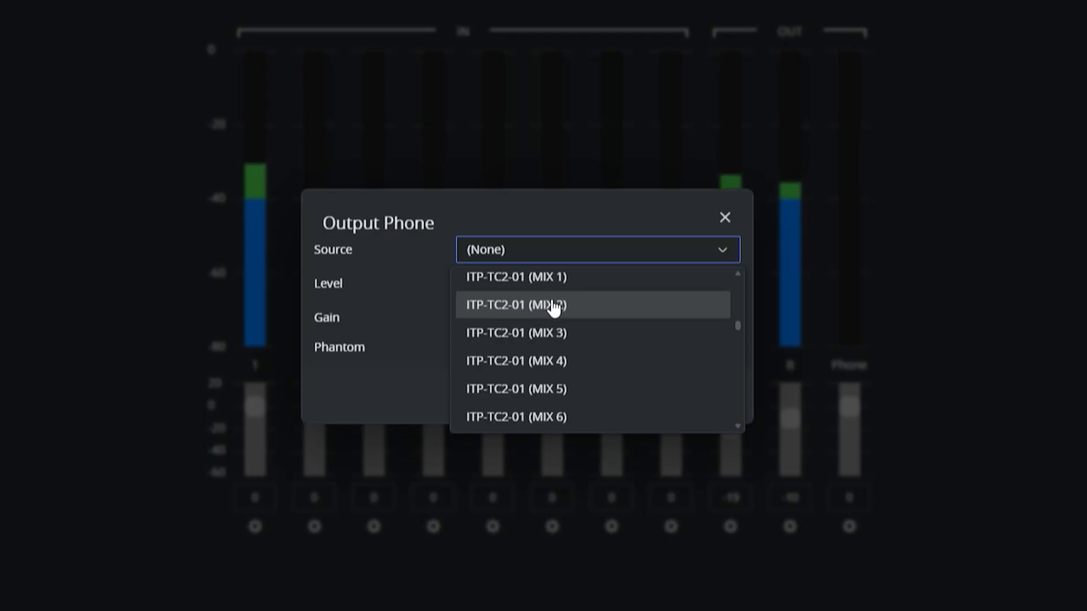
left_click(554, 307)
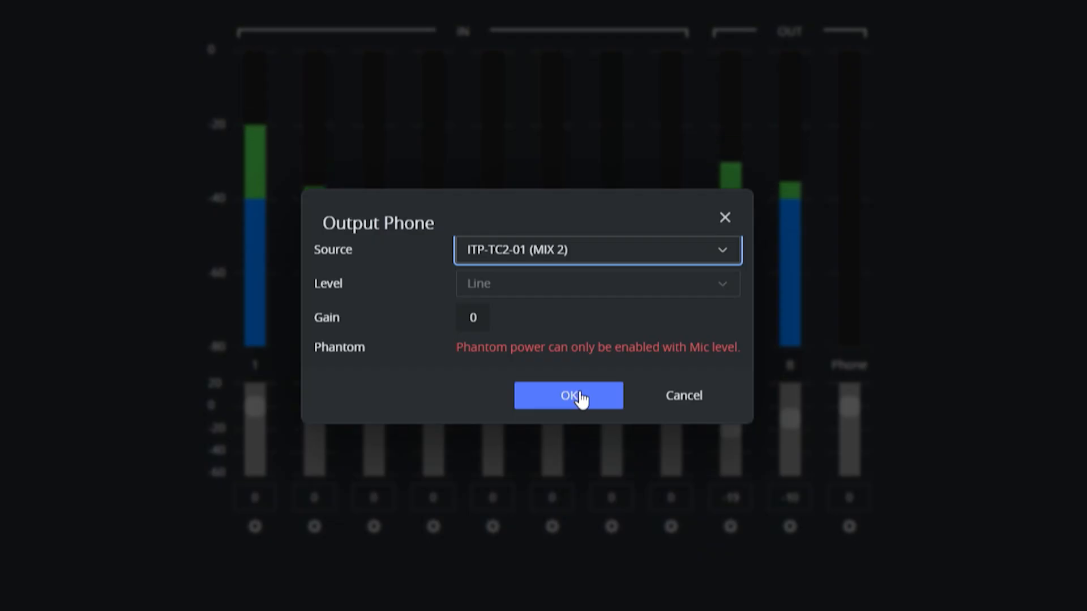
left_click(580, 398)
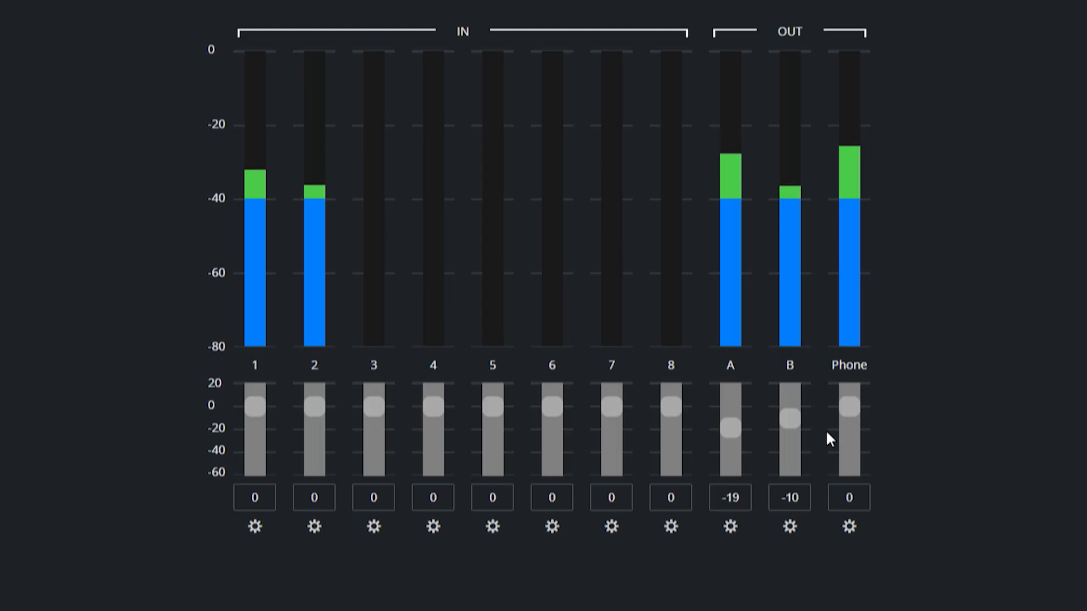
Adjust the output faders, setting the Phone level to -9 and Output B's level to -28
double_click(790, 426)
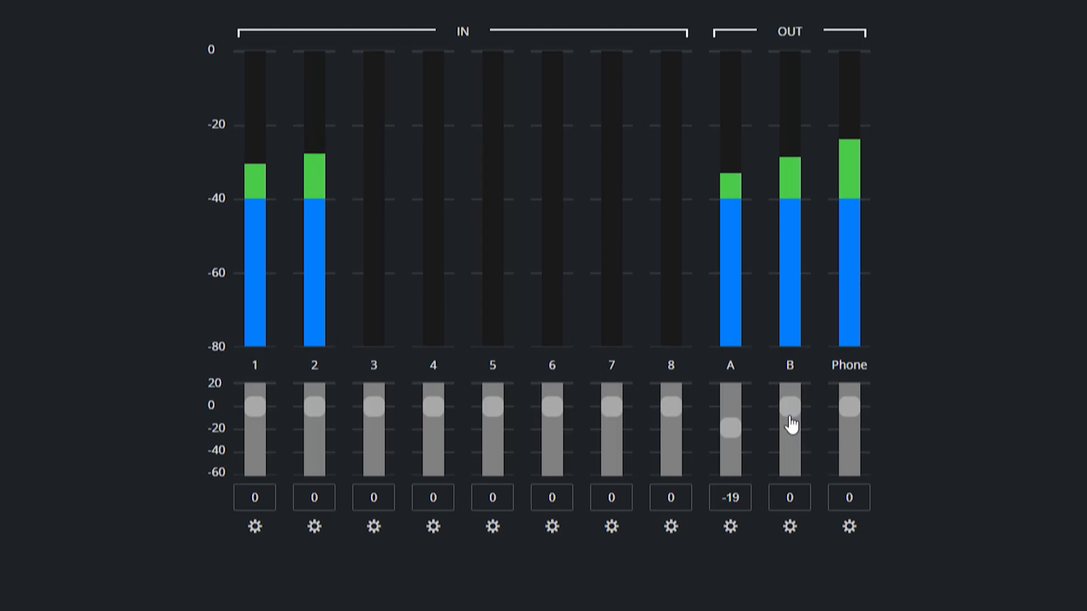
left_click(856, 417)
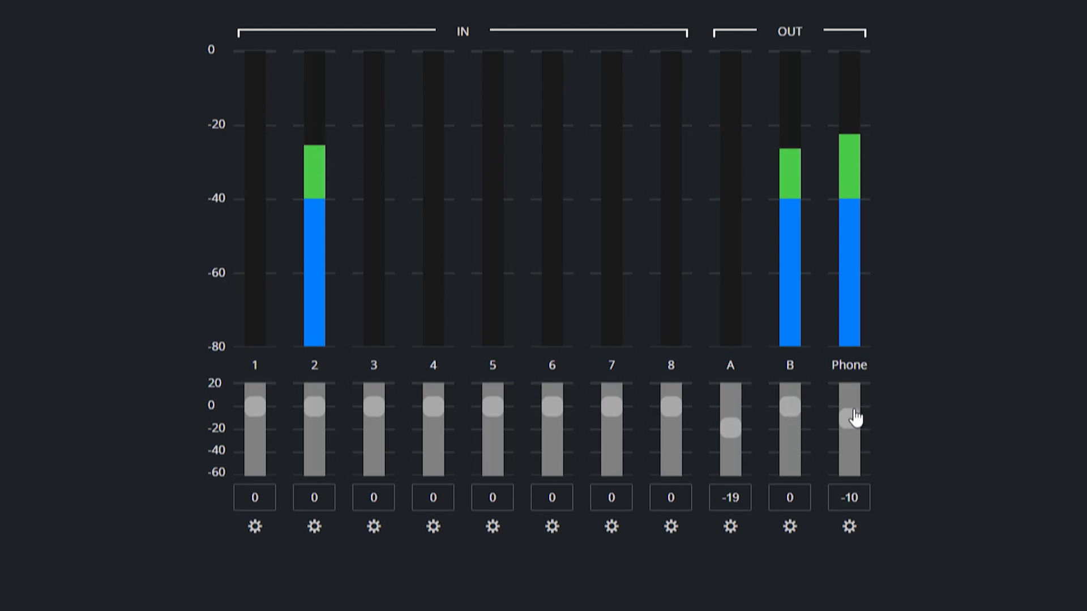
left_click(850, 440)
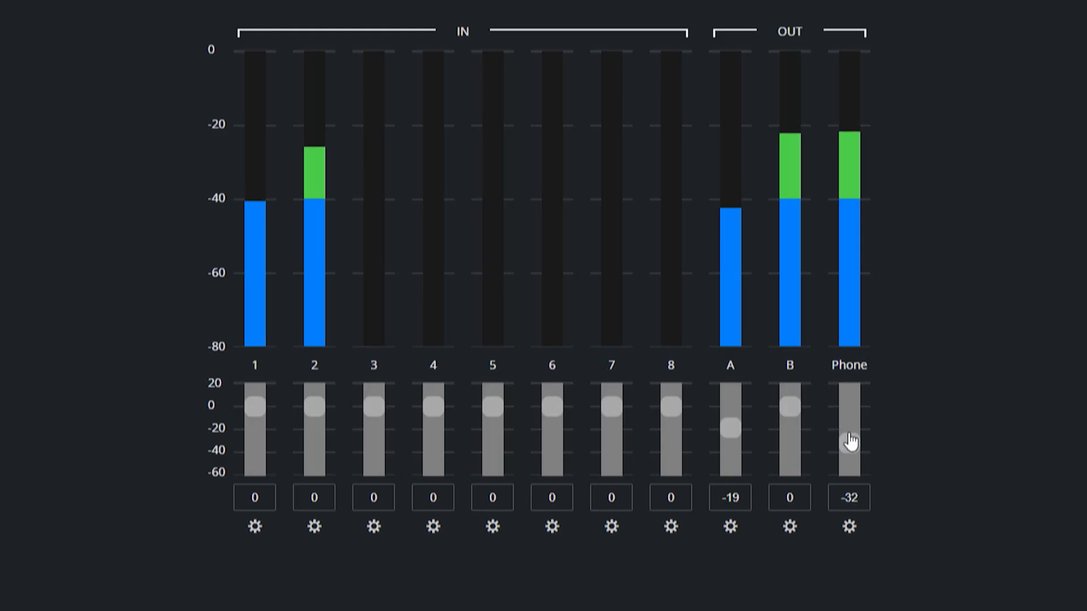
left_click(849, 417)
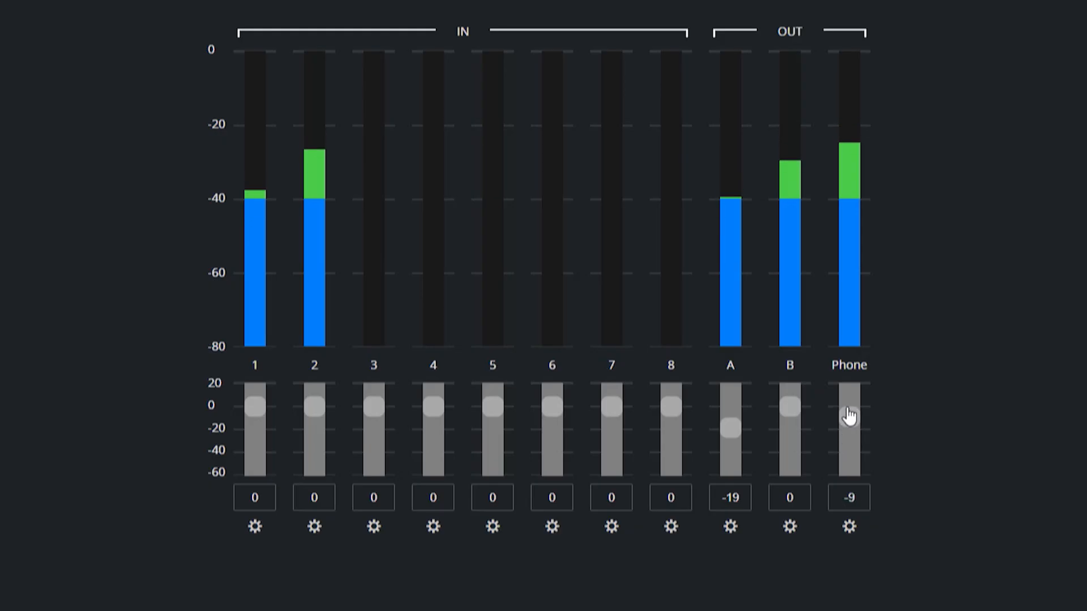
left_click(790, 437)
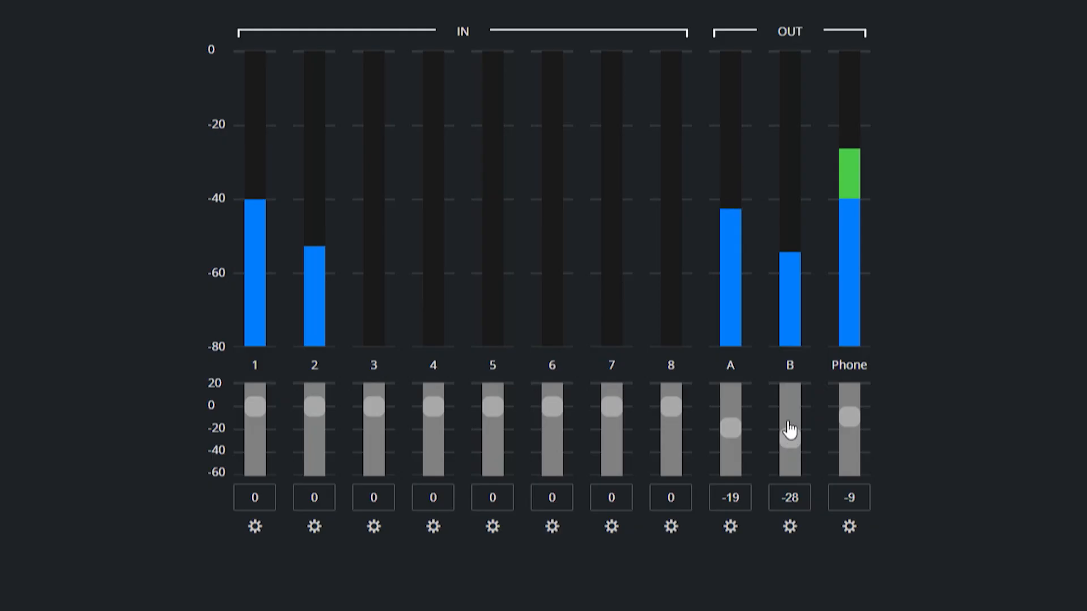